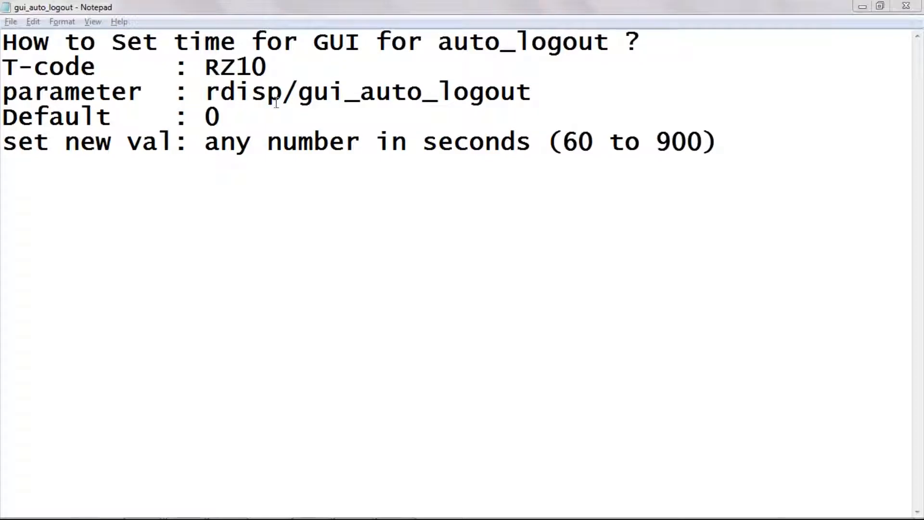
Step: Switch to SAP in the WINTEST virtual machine and open transaction RZ10
left_click(554, 98)
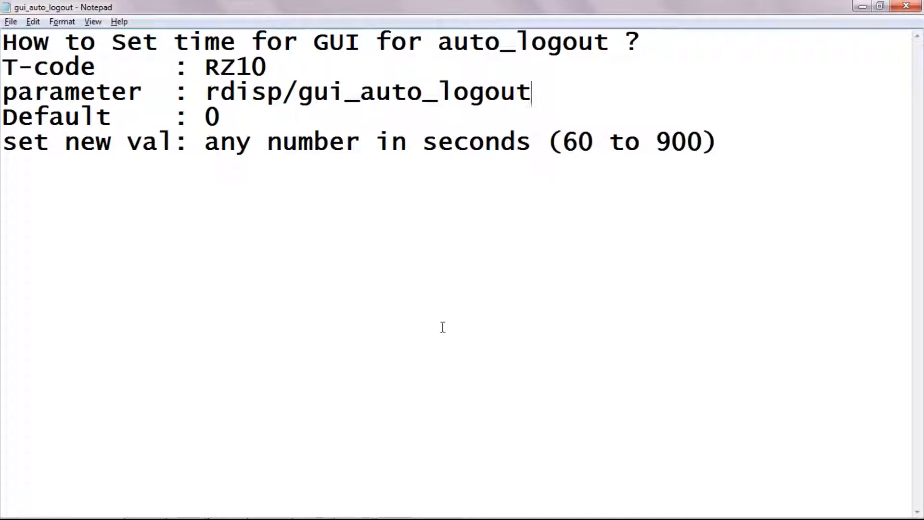
mouse_move(142, 505)
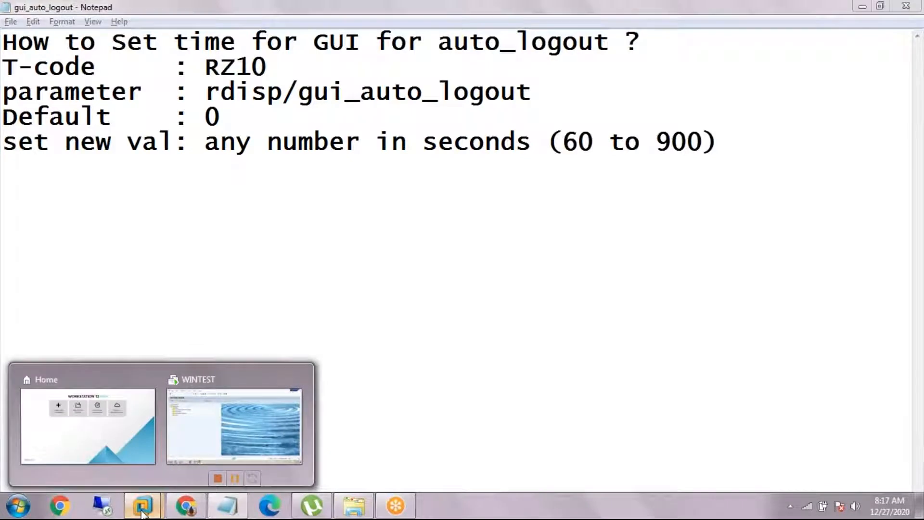
left_click(216, 434)
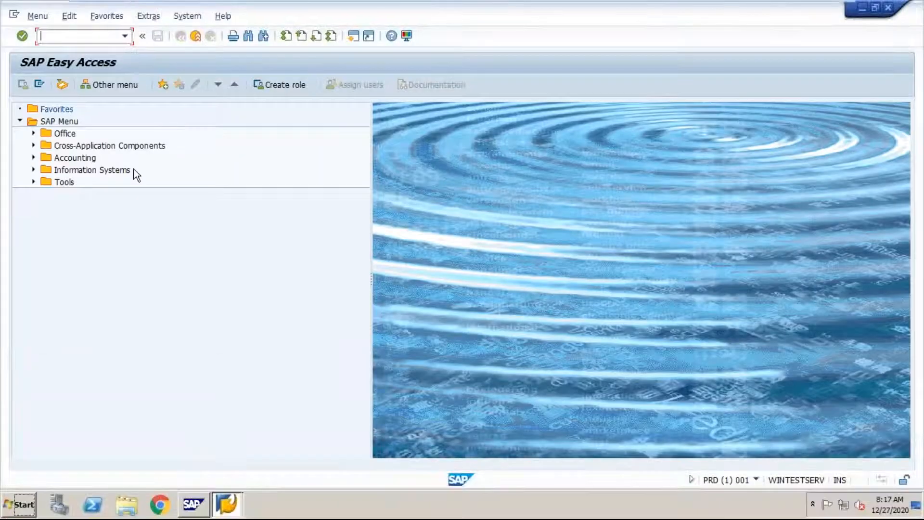
type("rz10")
key("Return")
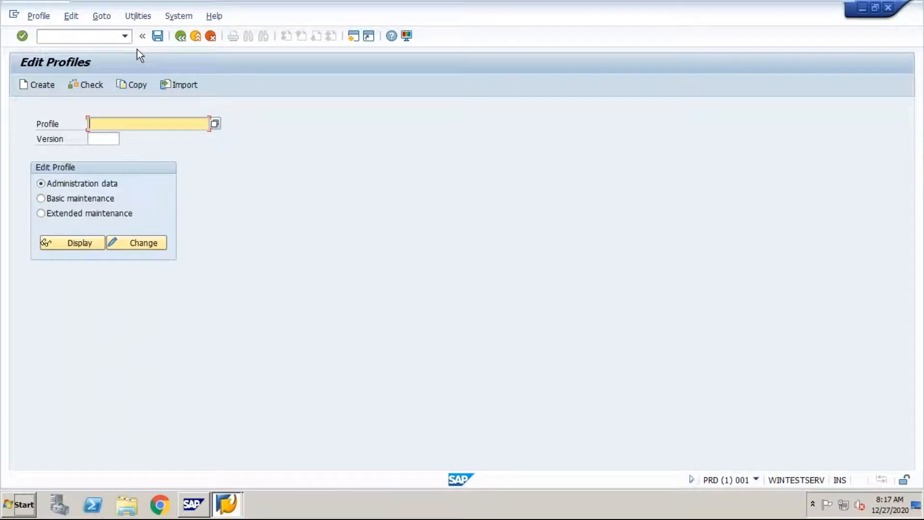
Step: Choose the DEFAULT profile from the list of available profiles for editing
left_click(128, 19)
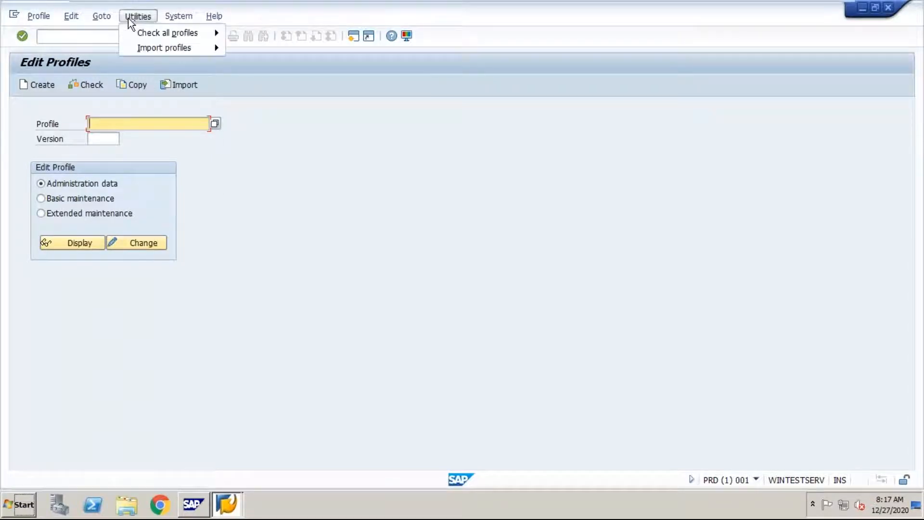
mouse_move(143, 49)
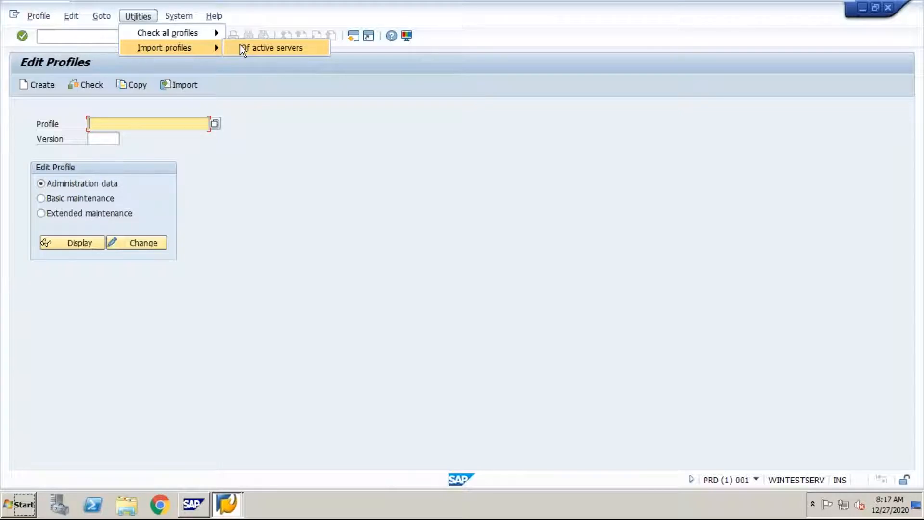
left_click(166, 122)
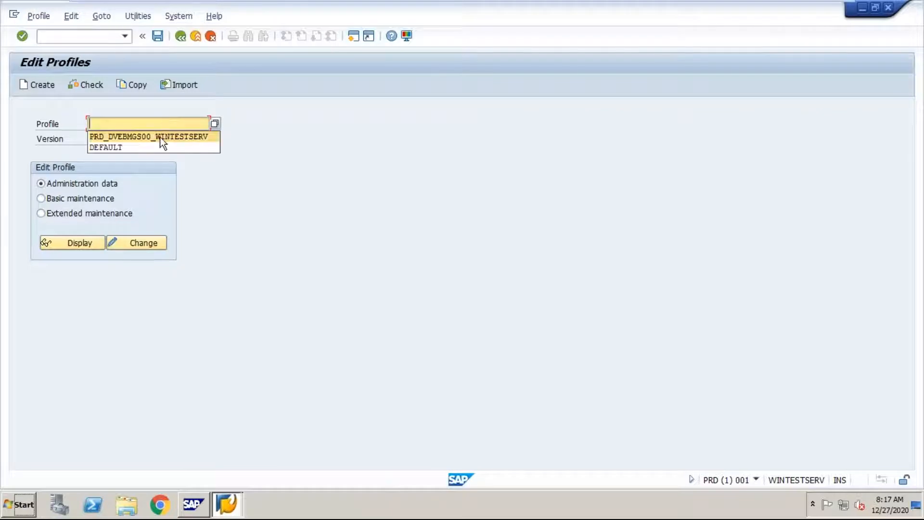
left_click(204, 172)
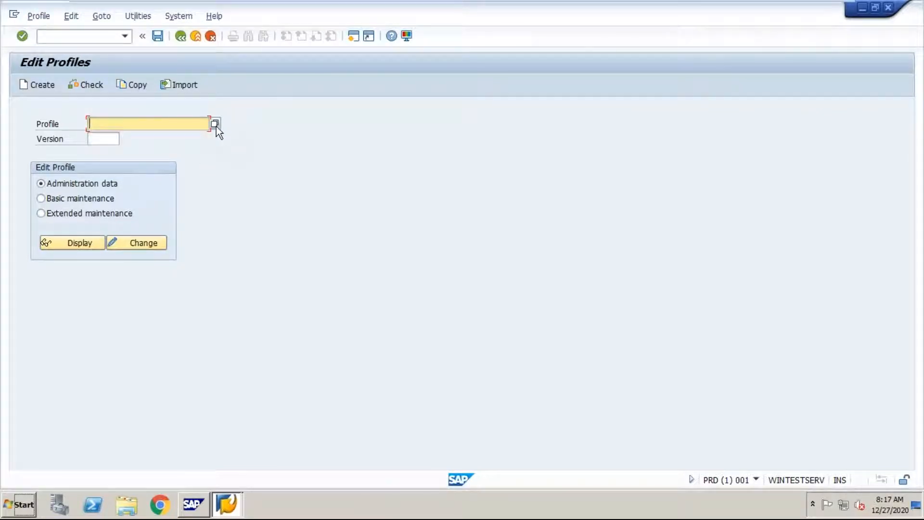
left_click(215, 125)
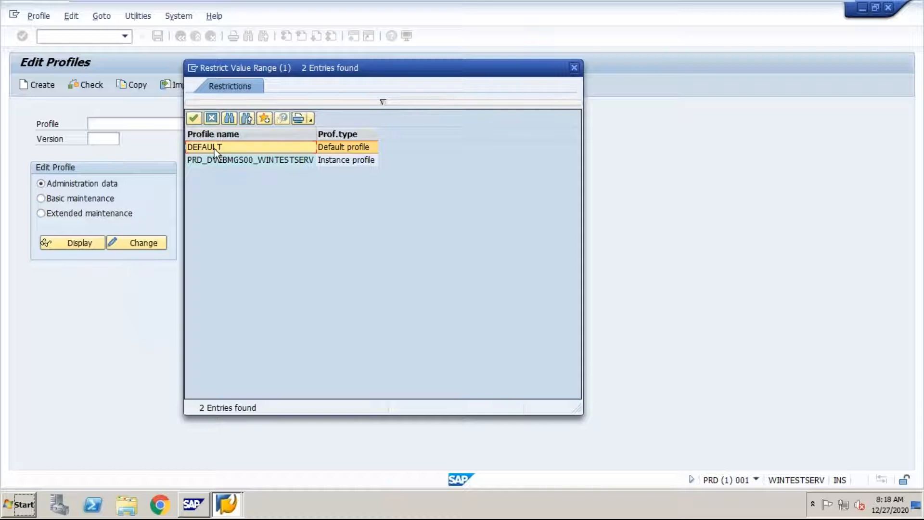
double_click(214, 147)
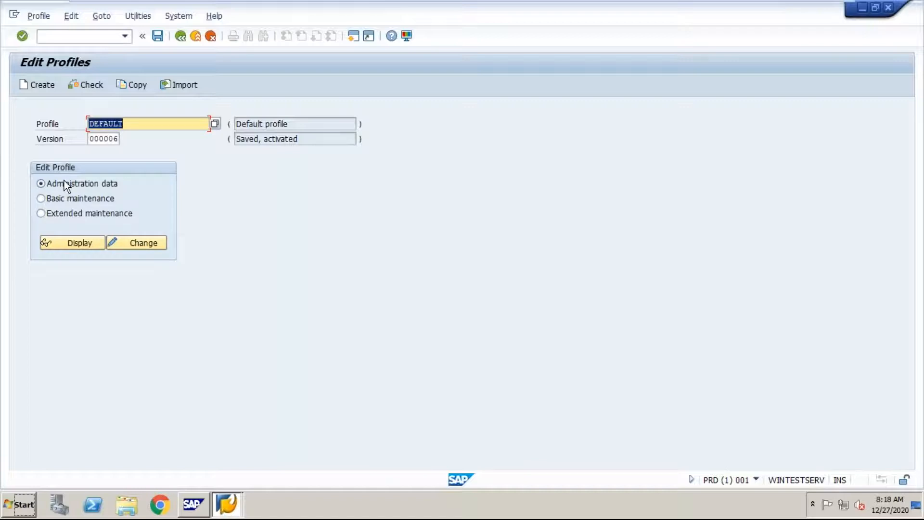
Step: Display the administration data of the DEFAULT profile and return to the Edit Profiles screen
left_click(65, 243)
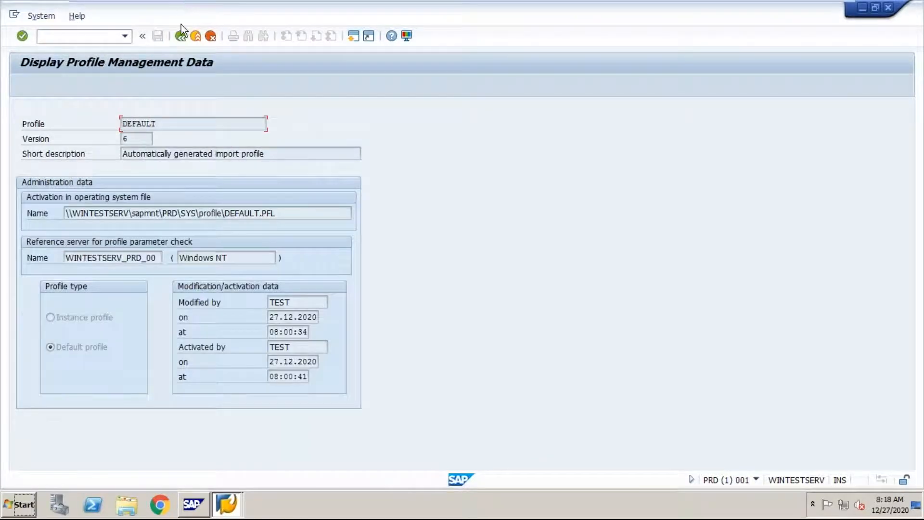
left_click(181, 36)
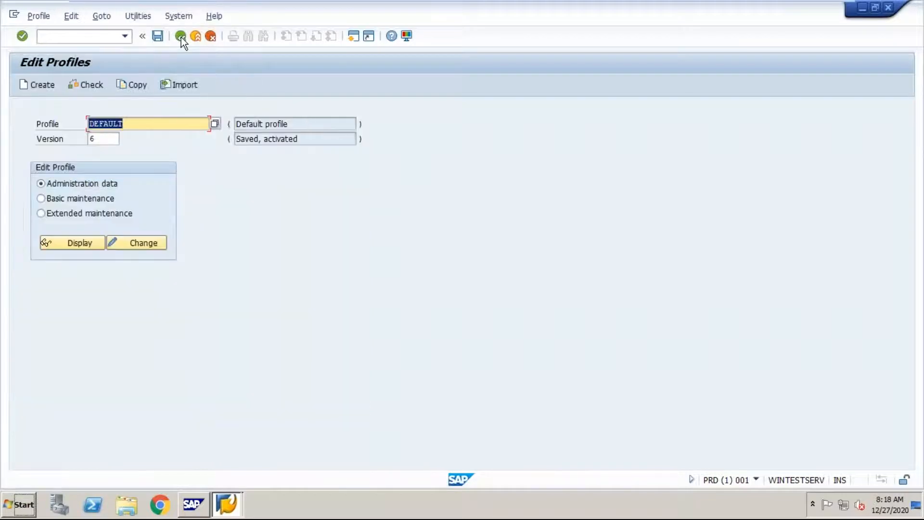
Step: Open the DEFAULT profile for changes in extended maintenance and start creating a new parameter
left_click(47, 215)
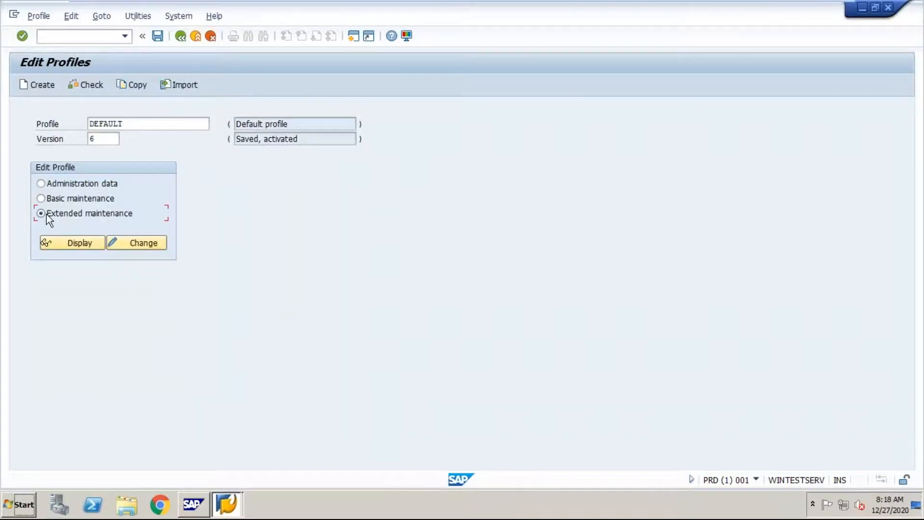
left_click(127, 245)
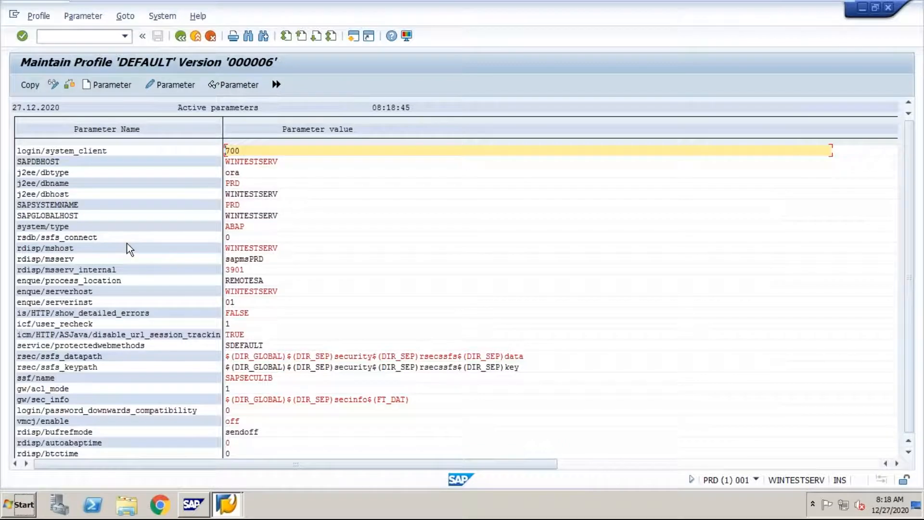
left_click(105, 86)
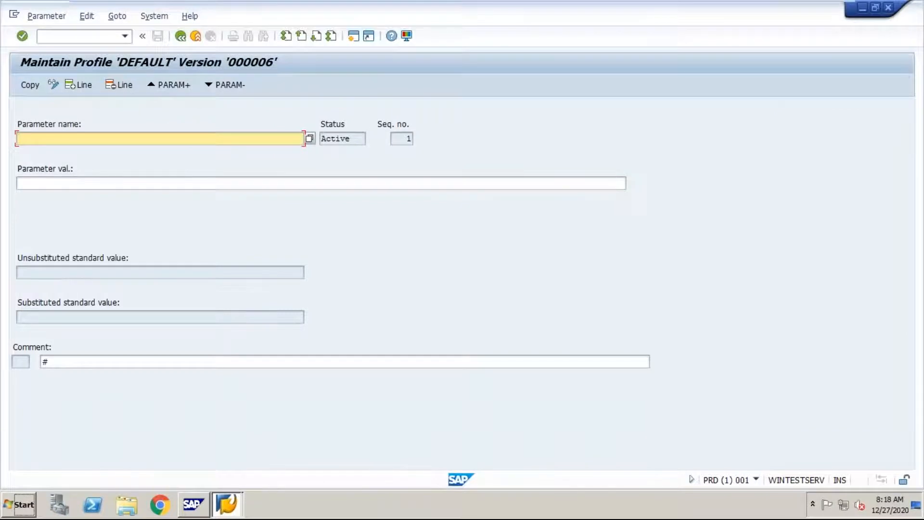
Step: Switch to the Notepad notes and copy the parameter name rdisp/gui_auto_logout
mouse_move(567, 2)
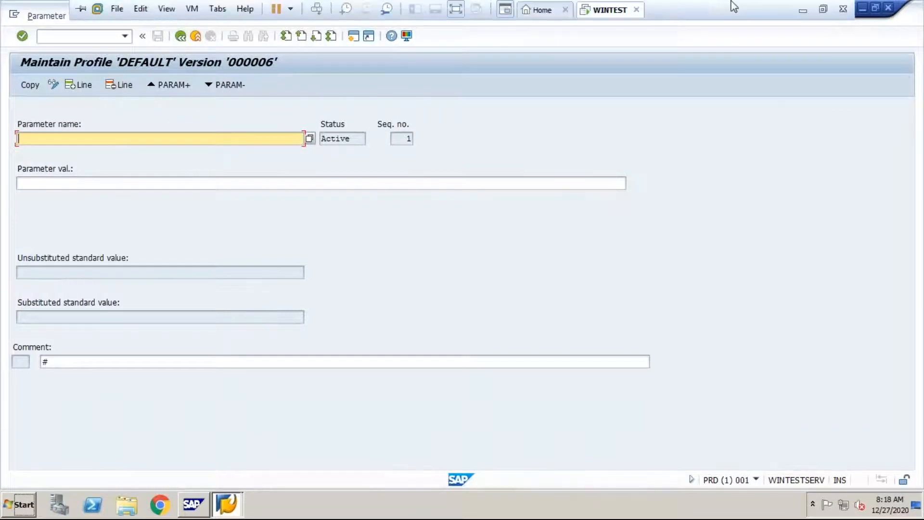
left_click(801, 11)
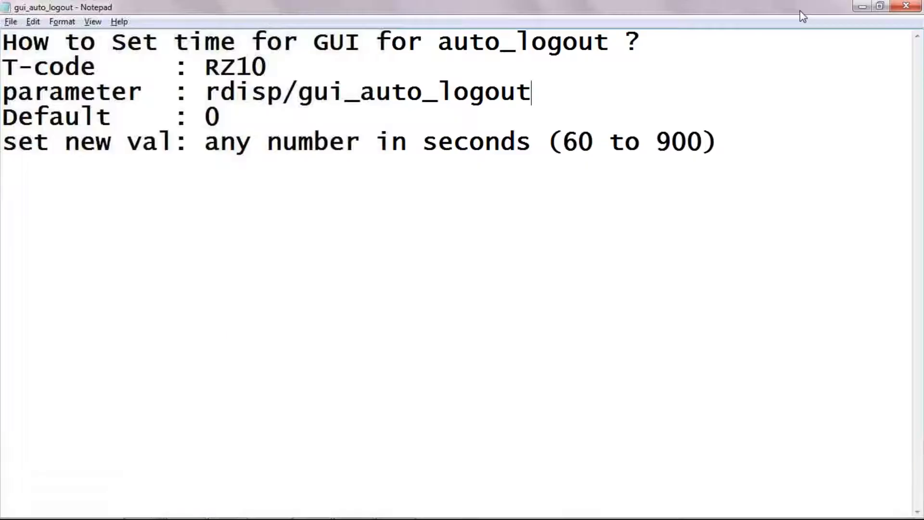
left_click(521, 87)
left_click(543, 90)
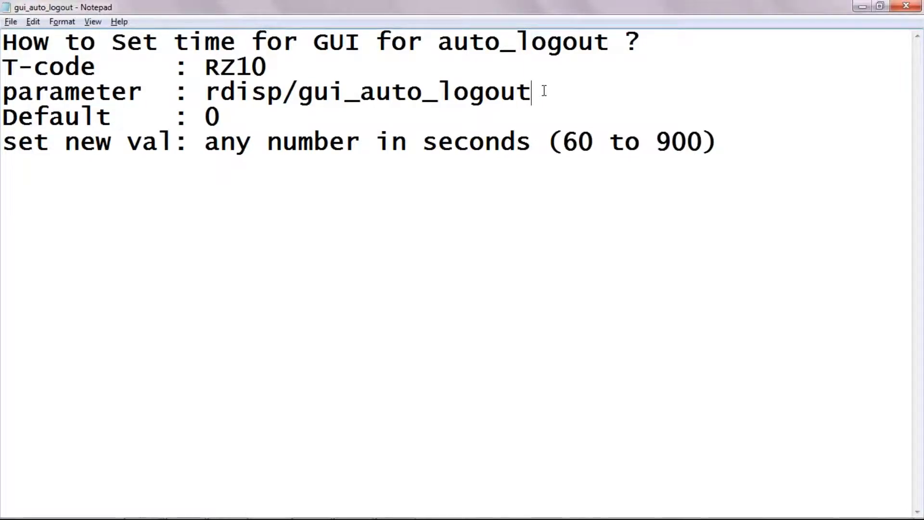
key("shift+Left")
key("shift+Left")
key("shift+Left")
key("shift+Left")
key("shift+Left")
key("shift+Left")
key("shift+Left")
key("shift+Left")
key("shift+Left")
key("shift+Left")
key("shift+Left")
key("shift+Left")
key("shift+Left")
key("shift+Left")
key("shift+Left")
key("shift+Left")
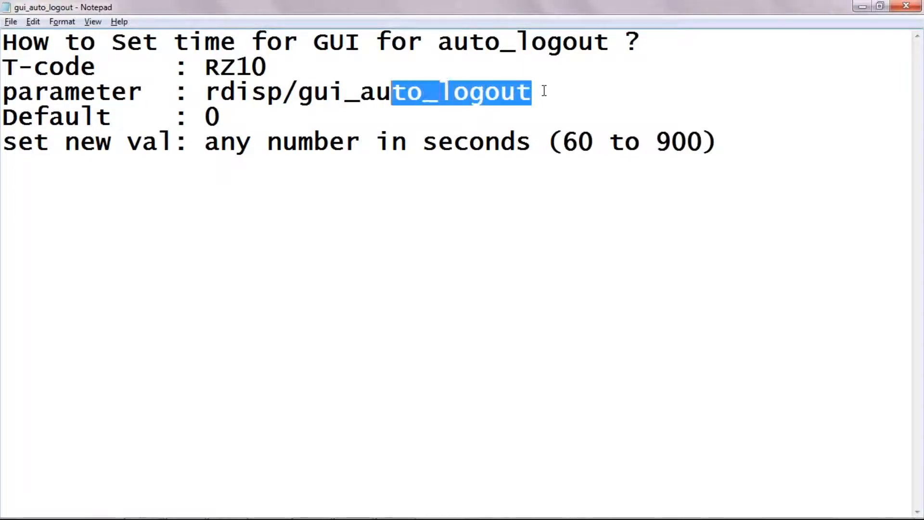
key("shift+Left")
key("shift+Left")
key("shift+Left")
key("shift+Left")
key("shift+Left")
key("ctrl+c")
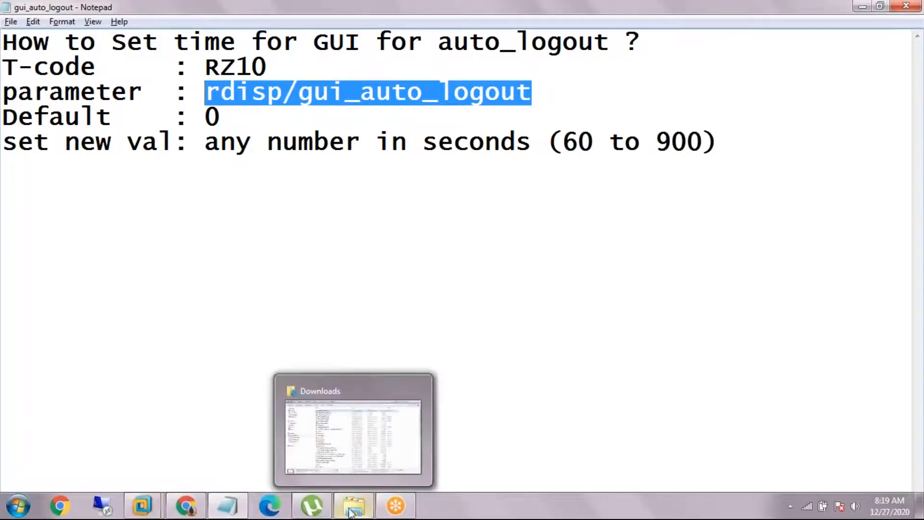
Step: Switch back to SAP in the WINTEST virtual machine and enter rdisp/gui_auto_logout as the new parameter's name
mouse_move(166, 503)
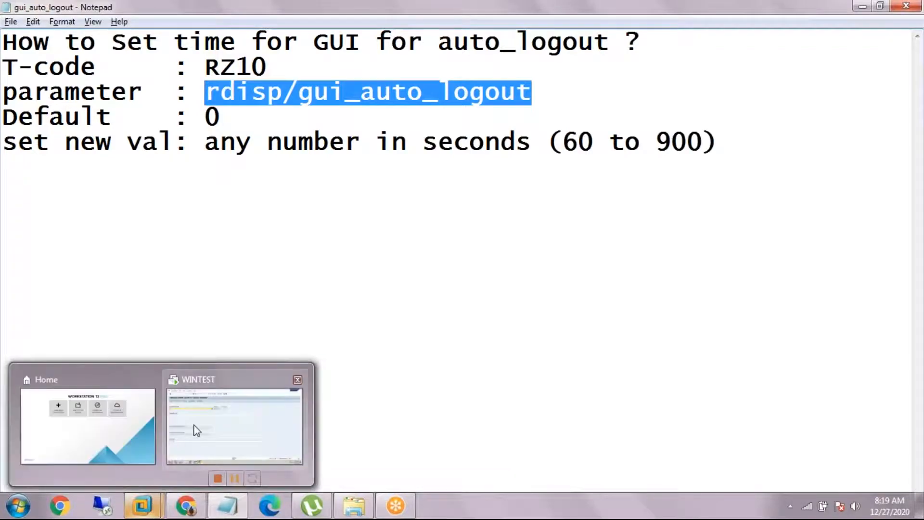
left_click(192, 429)
key("ctrl+v")
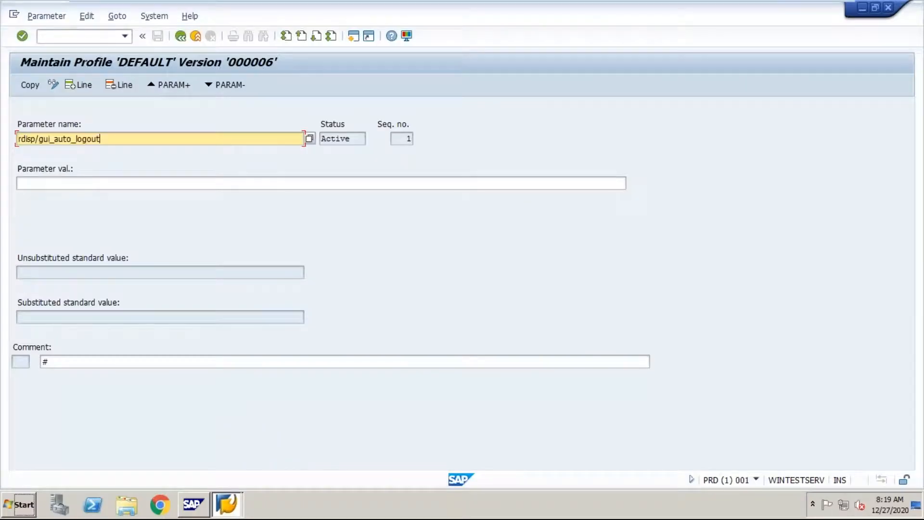
key("Return")
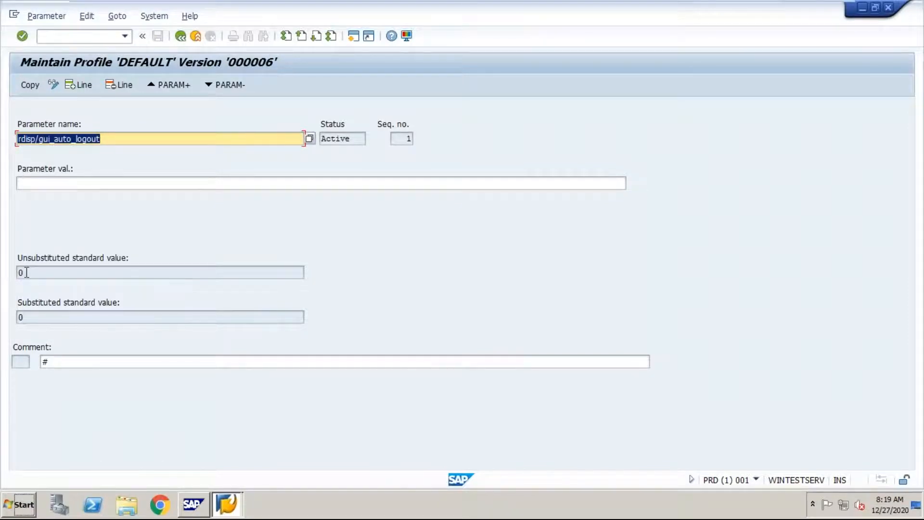
Step: Set the parameter value of rdisp/gui_auto_logout to 60 and copy it into the profile
left_click(36, 183)
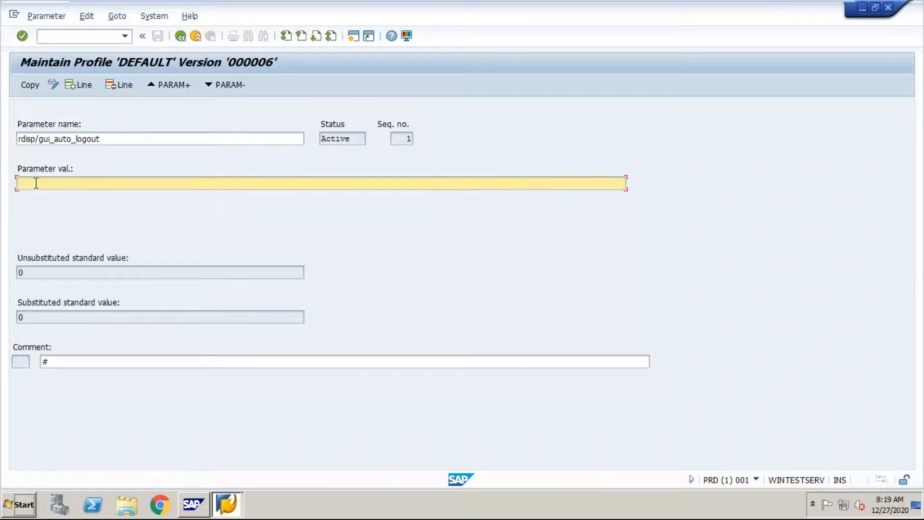
type("60")
left_click(32, 85)
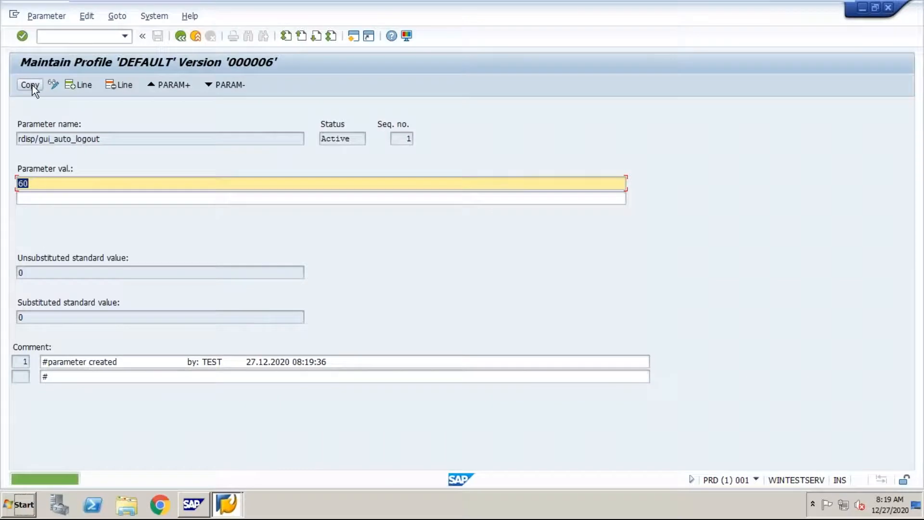
Step: Return to the parameter list, transfer the changed DEFAULT profile, and go back to the Edit Profiles screen
left_click(181, 36)
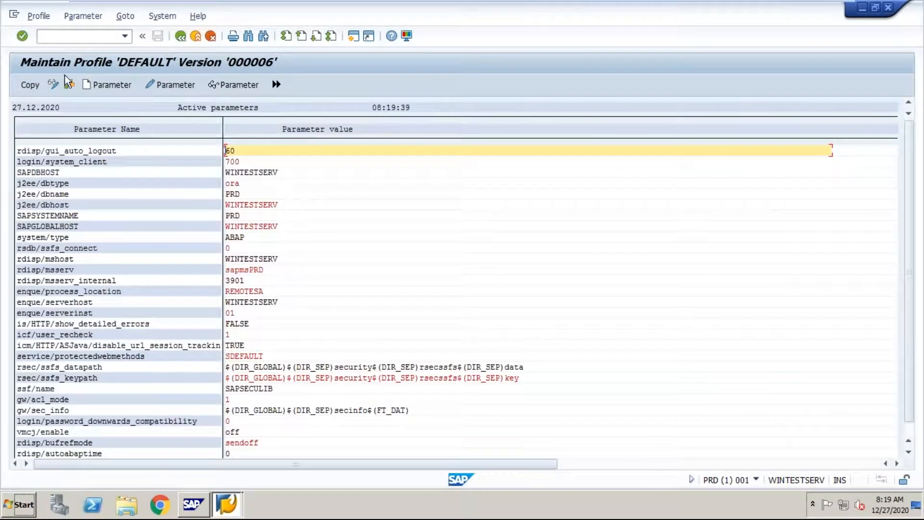
left_click(28, 88)
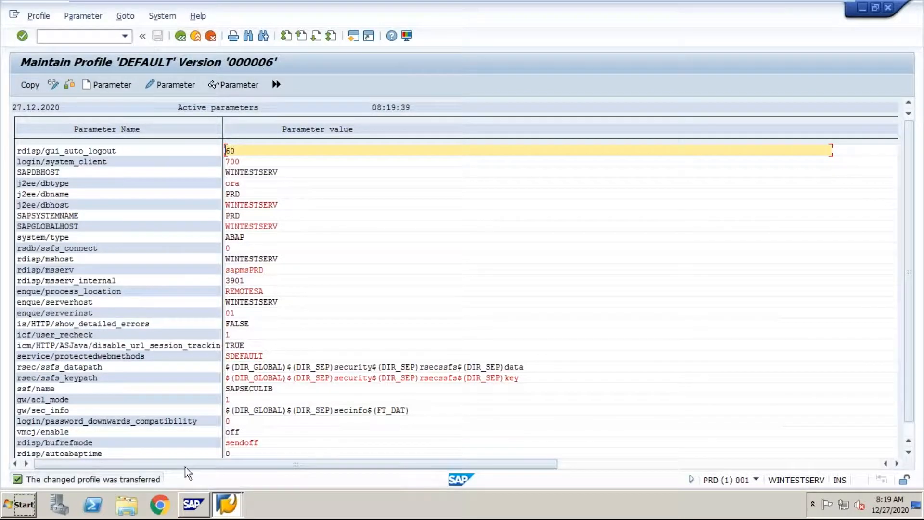
left_click(181, 36)
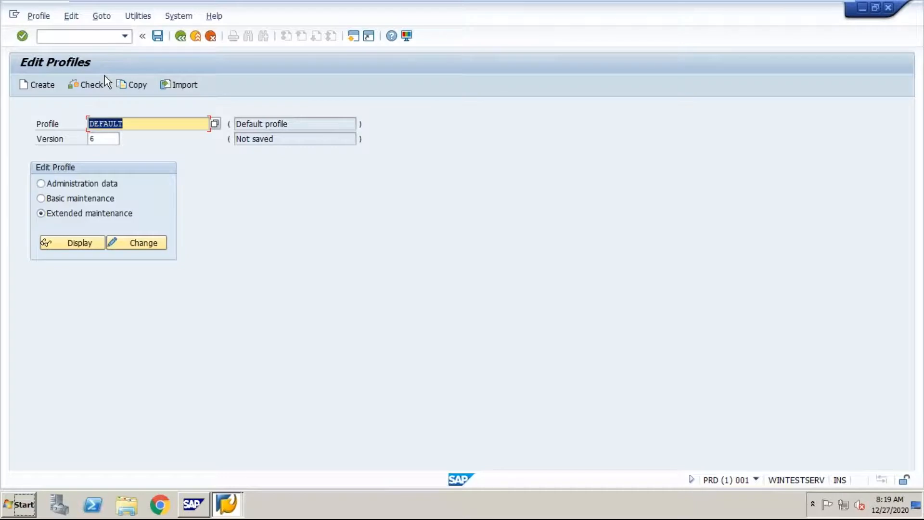
Step: Open transaction RZ11 and display the attributes of the parameter rdisp/gui_auto_logout
left_click(74, 38)
type("/nrz11")
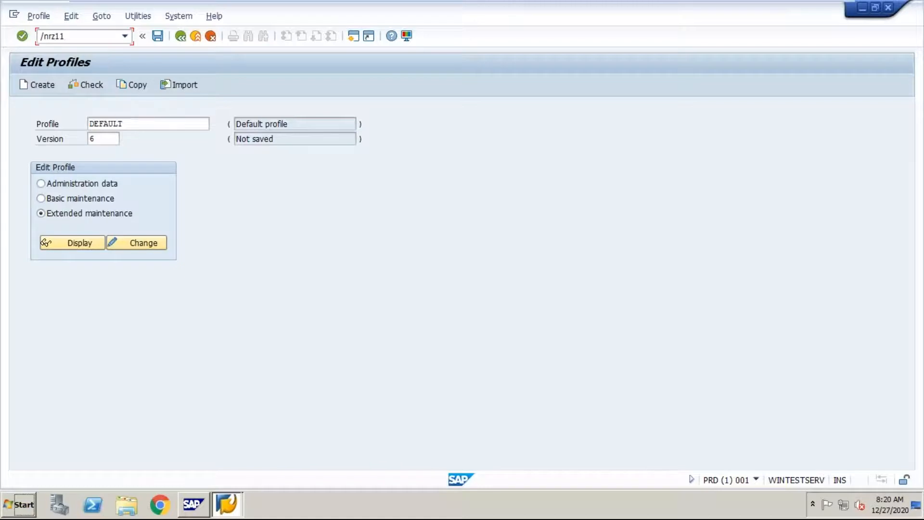
key("Return")
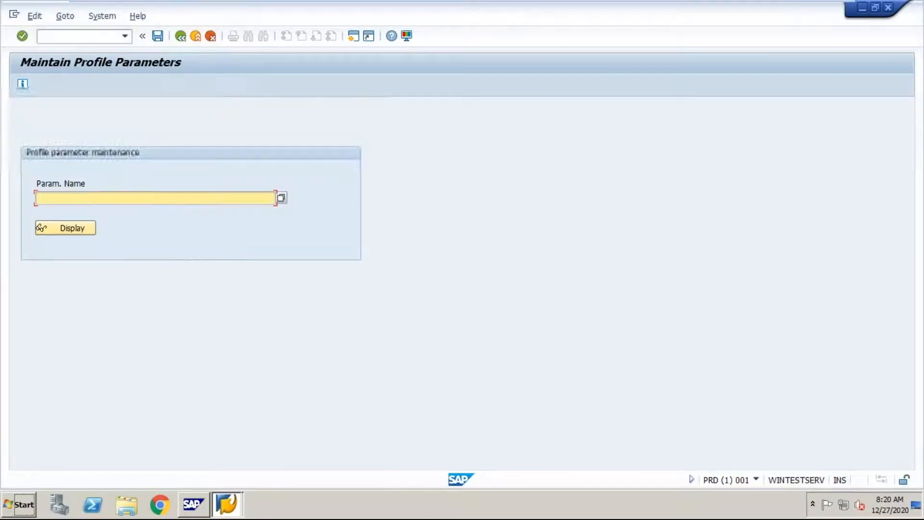
key("ctrl+v")
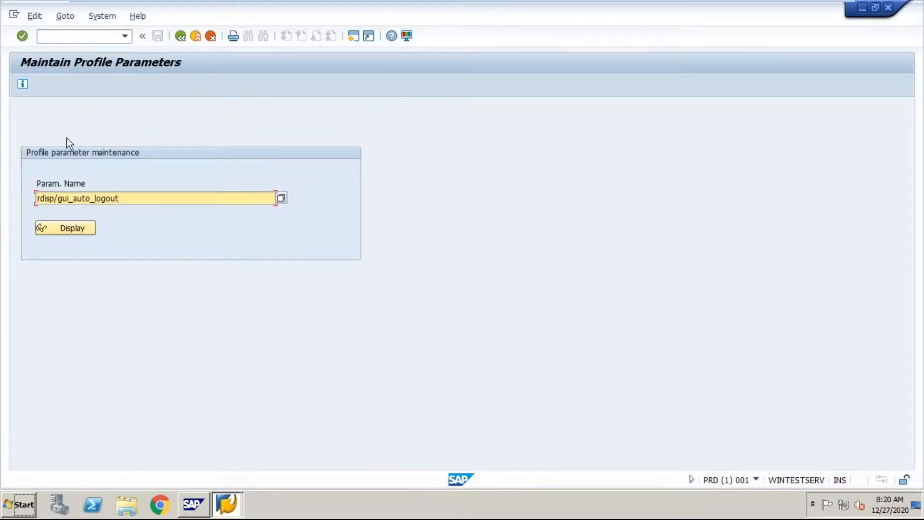
left_click(63, 225)
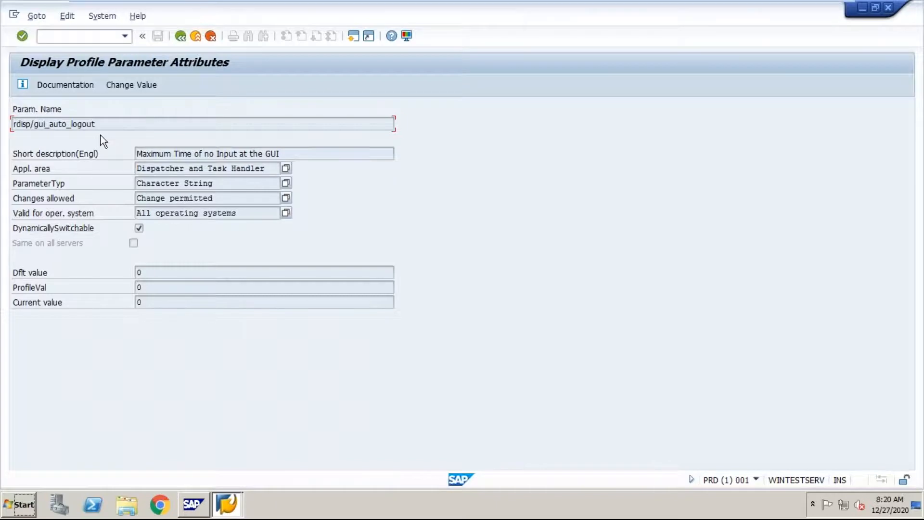
Step: Change the current value of rdisp/gui_auto_logout to 60 with Switch on all servers enabled, save it, and accept the warning
left_click(119, 83)
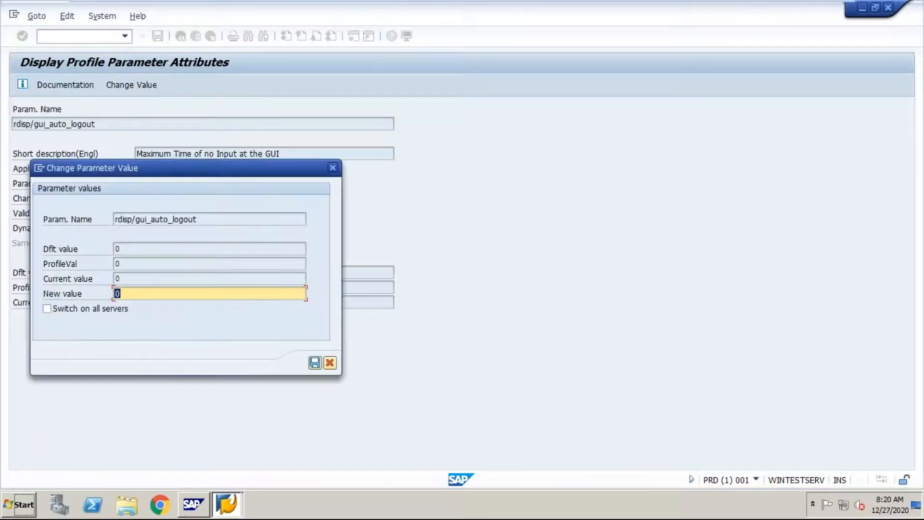
left_click(153, 307)
left_click(153, 307)
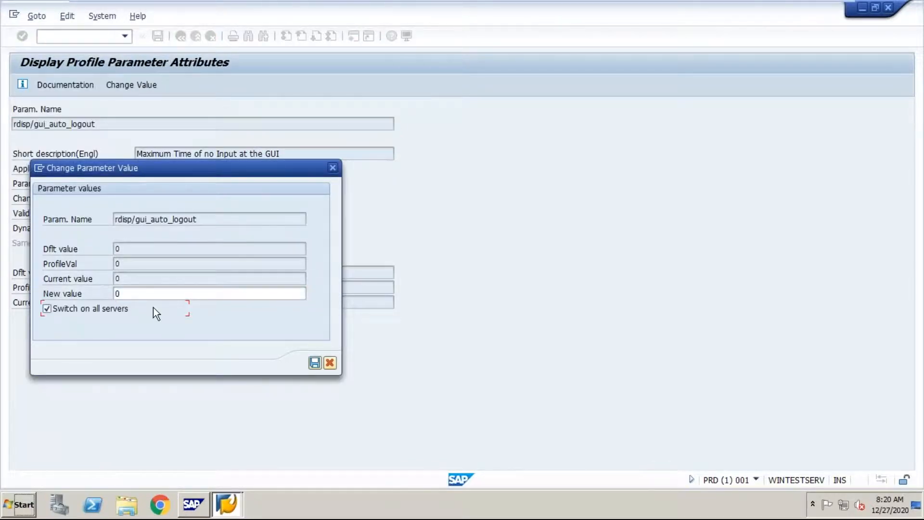
left_click(142, 294)
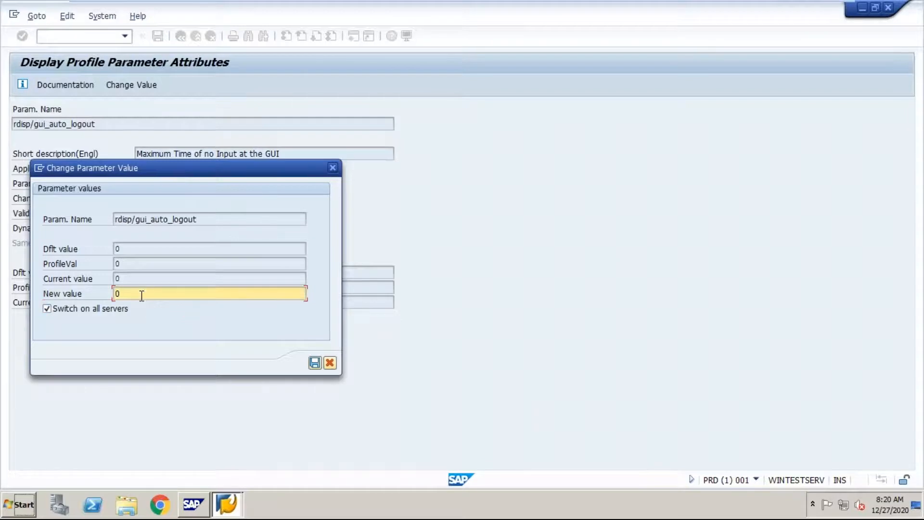
key("BackSpace")
type("60")
left_click(315, 364)
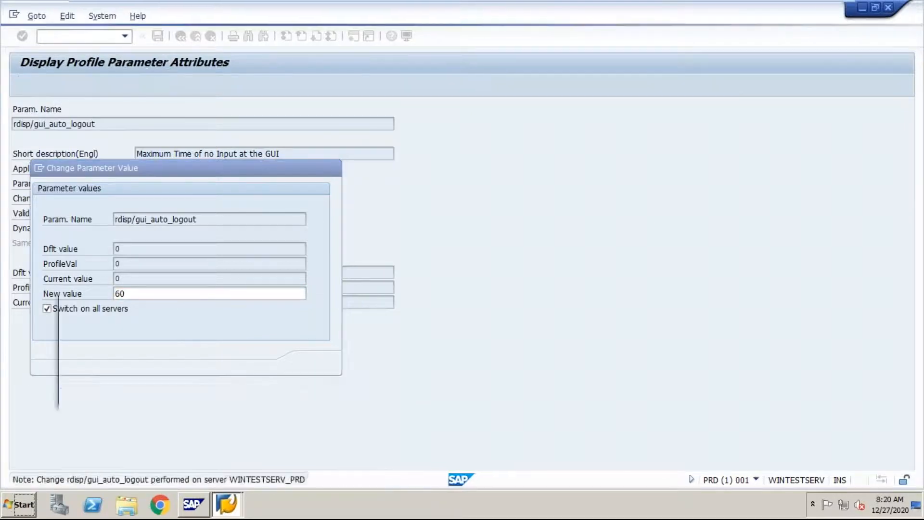
left_click(113, 331)
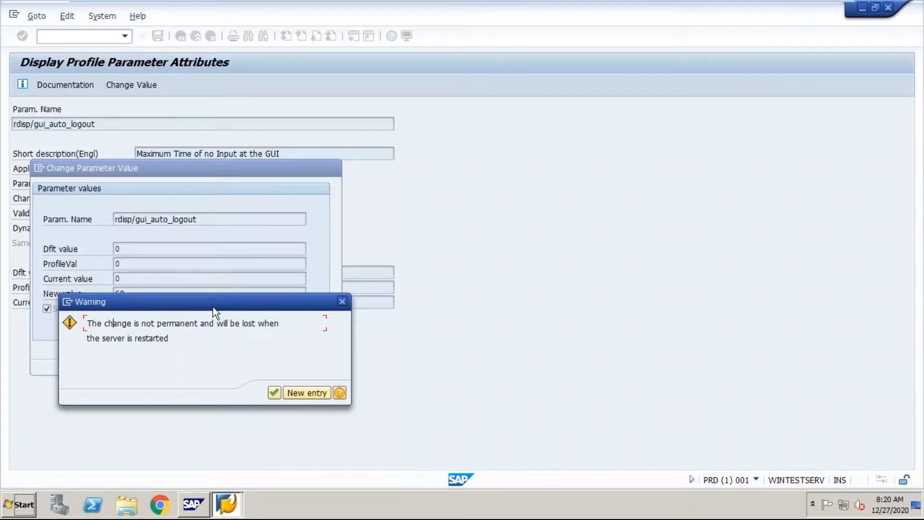
left_click_drag(213, 302, 548, 288)
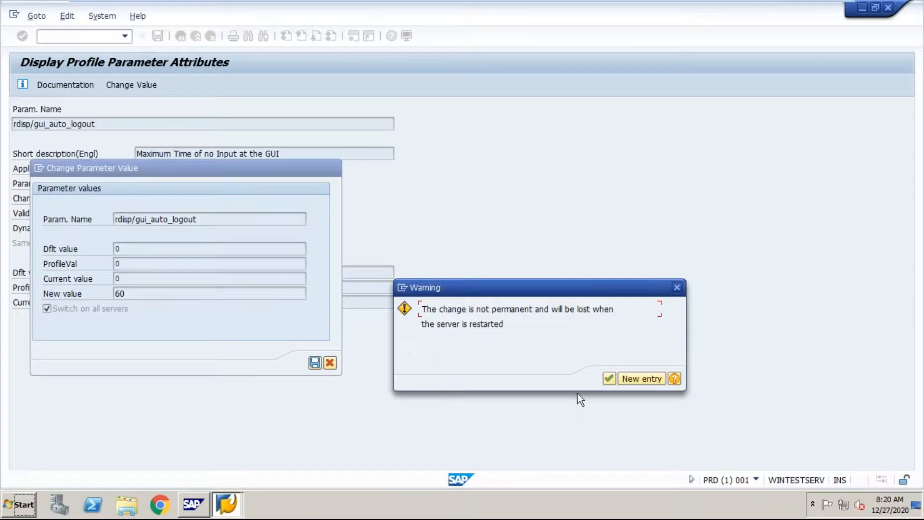
left_click(609, 378)
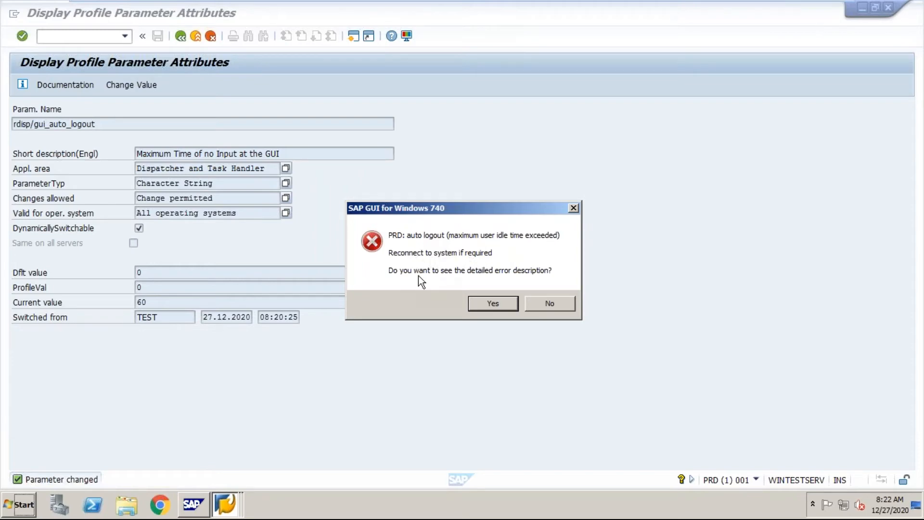
Step: Decline the detailed error description for the automatic logout and minimize the SAP Logon window
left_click(536, 301)
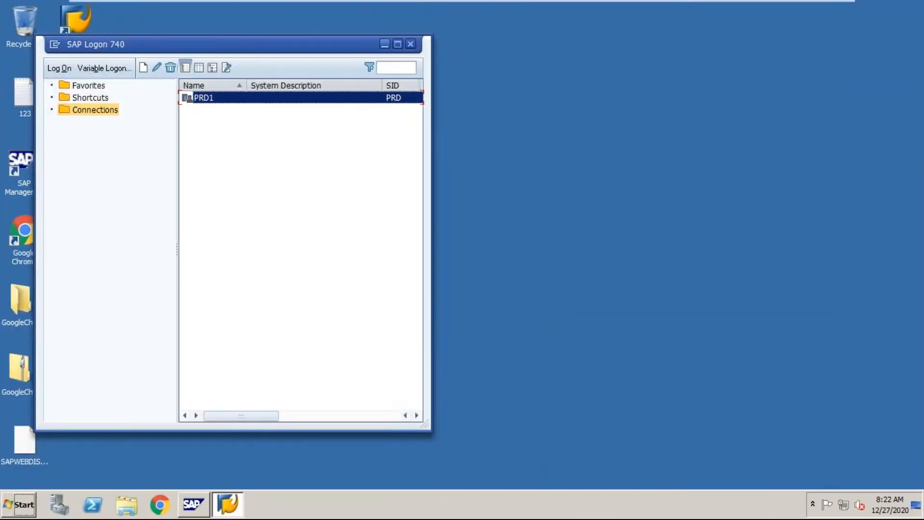
left_click(384, 44)
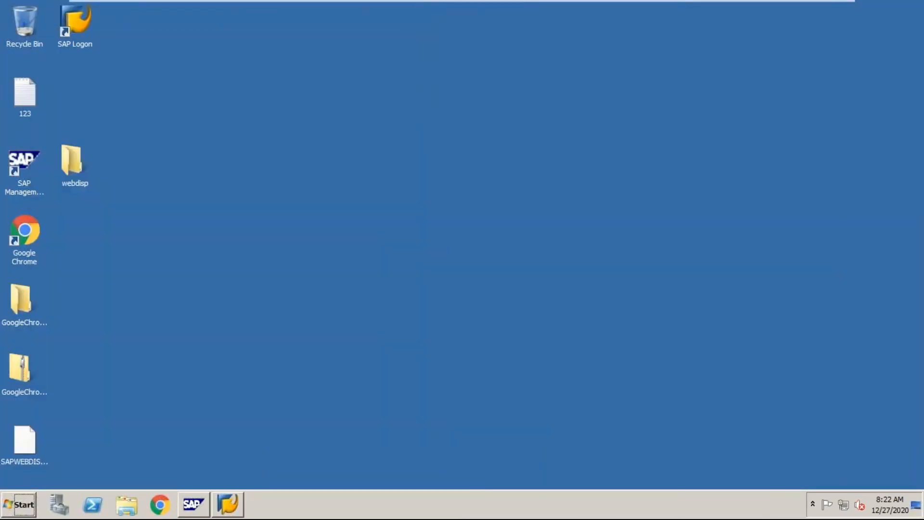
mouse_move(347, 1)
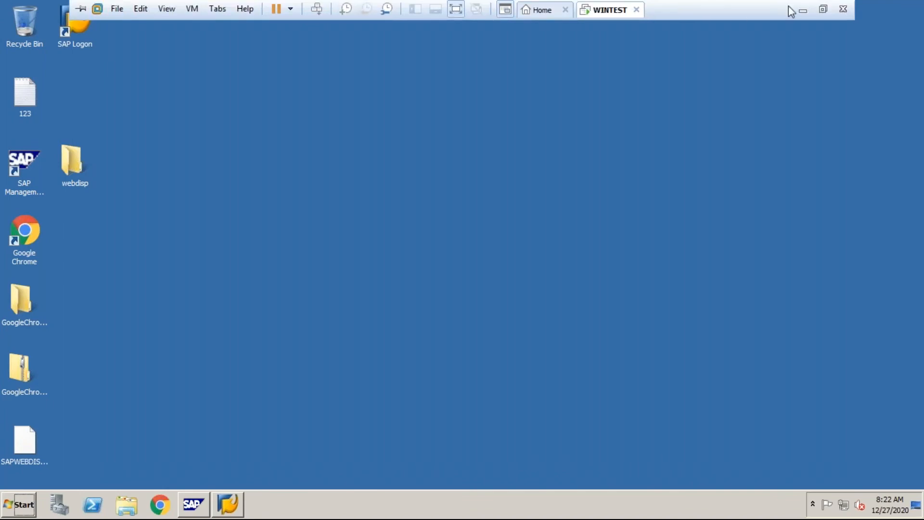